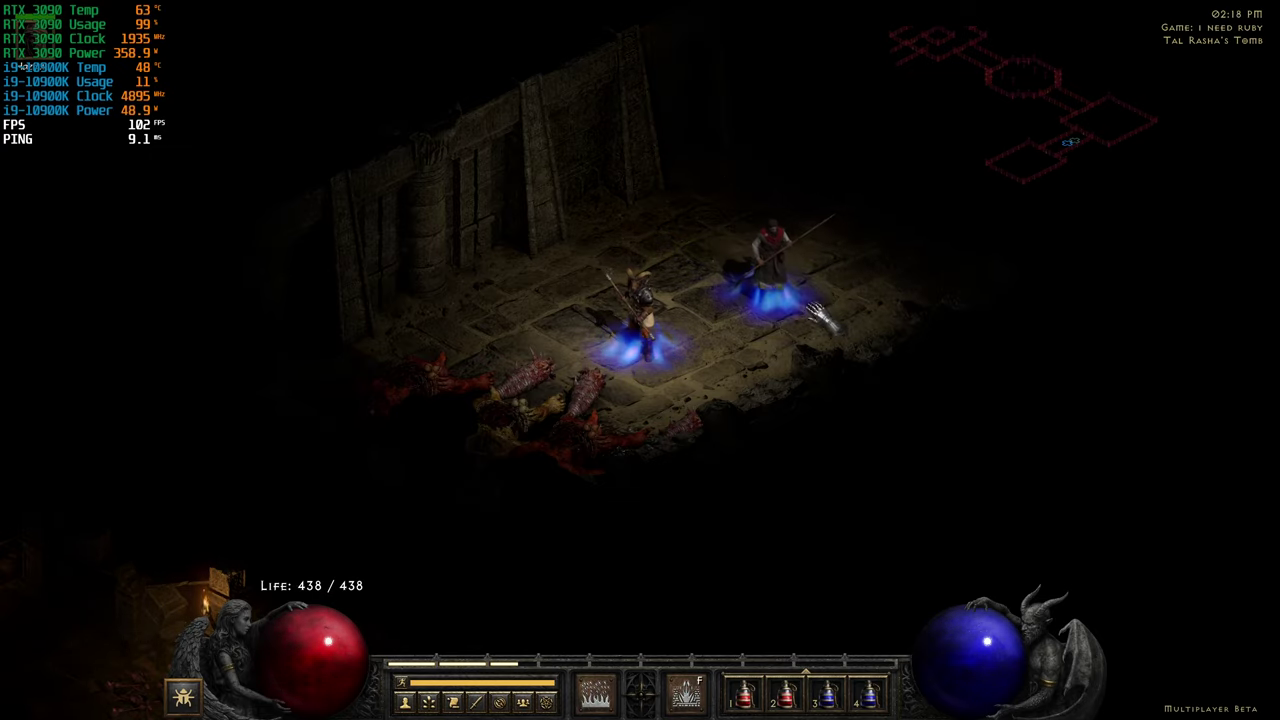
{"action": "left_click", "coordinate": [598, 342]}
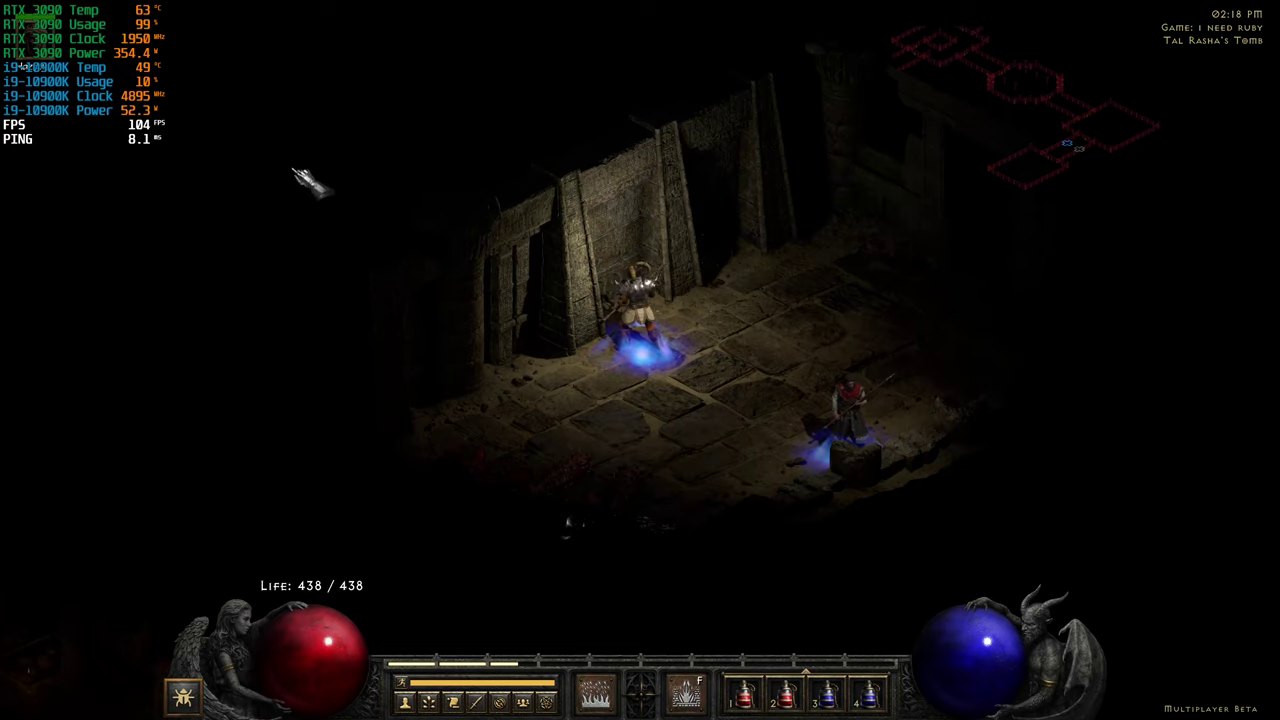
{"action": "left_click", "coordinate": [618, 398]}
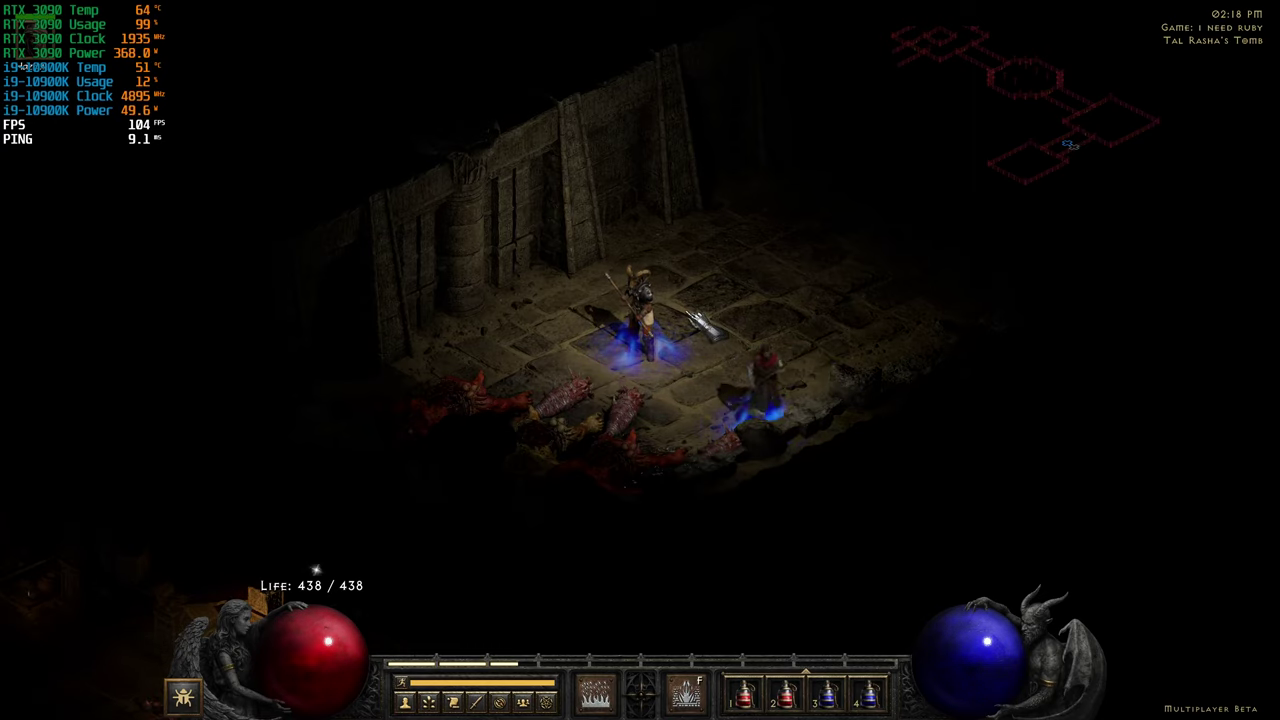
{"action": "left_click", "coordinate": [686, 316]}
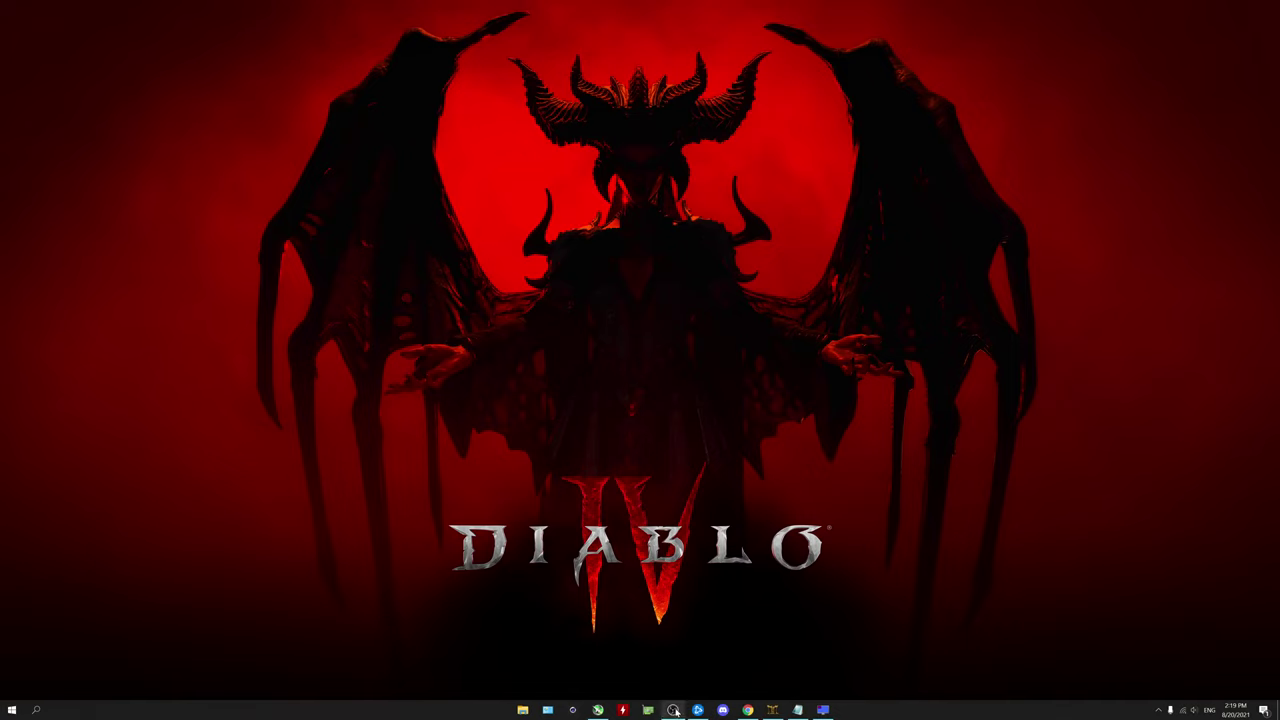
Save and exit the running game session, leave the lobby, and quit Diablo II: Resurrected.
{"action": "left_click", "coordinate": [617, 711]}
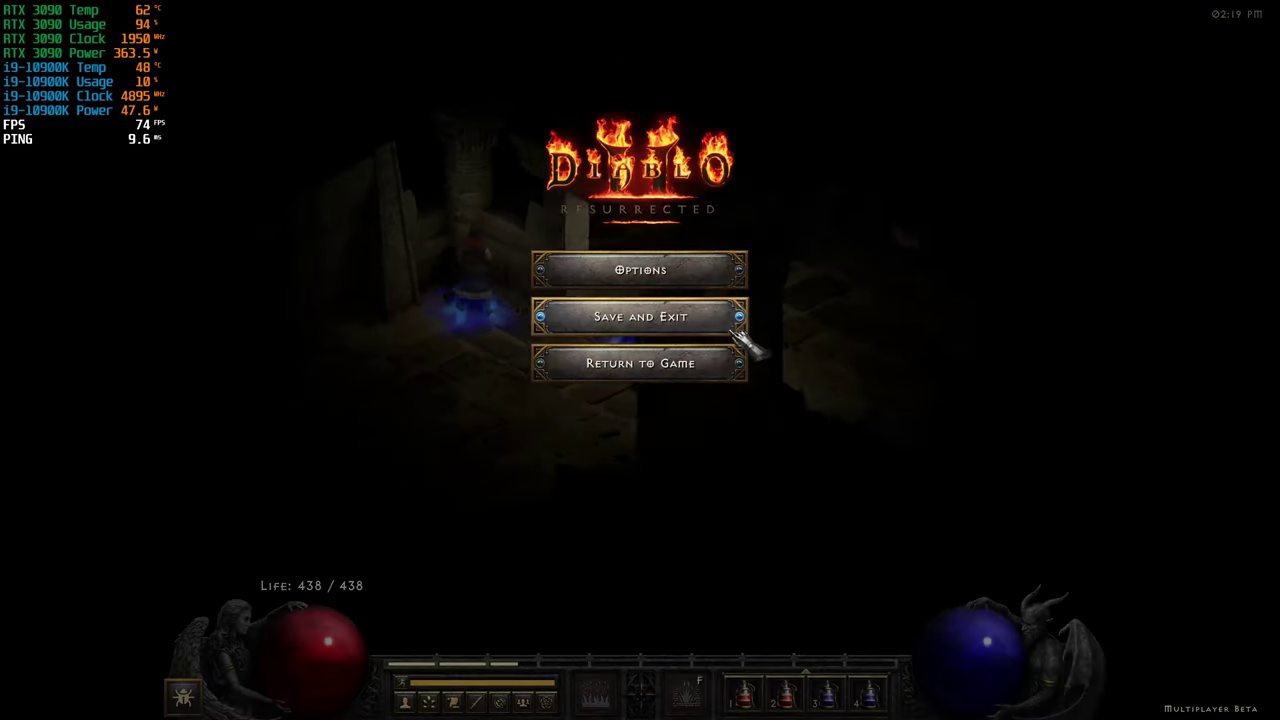
{"action": "left_click", "coordinate": [610, 322]}
{"action": "left_click", "coordinate": [630, 518]}
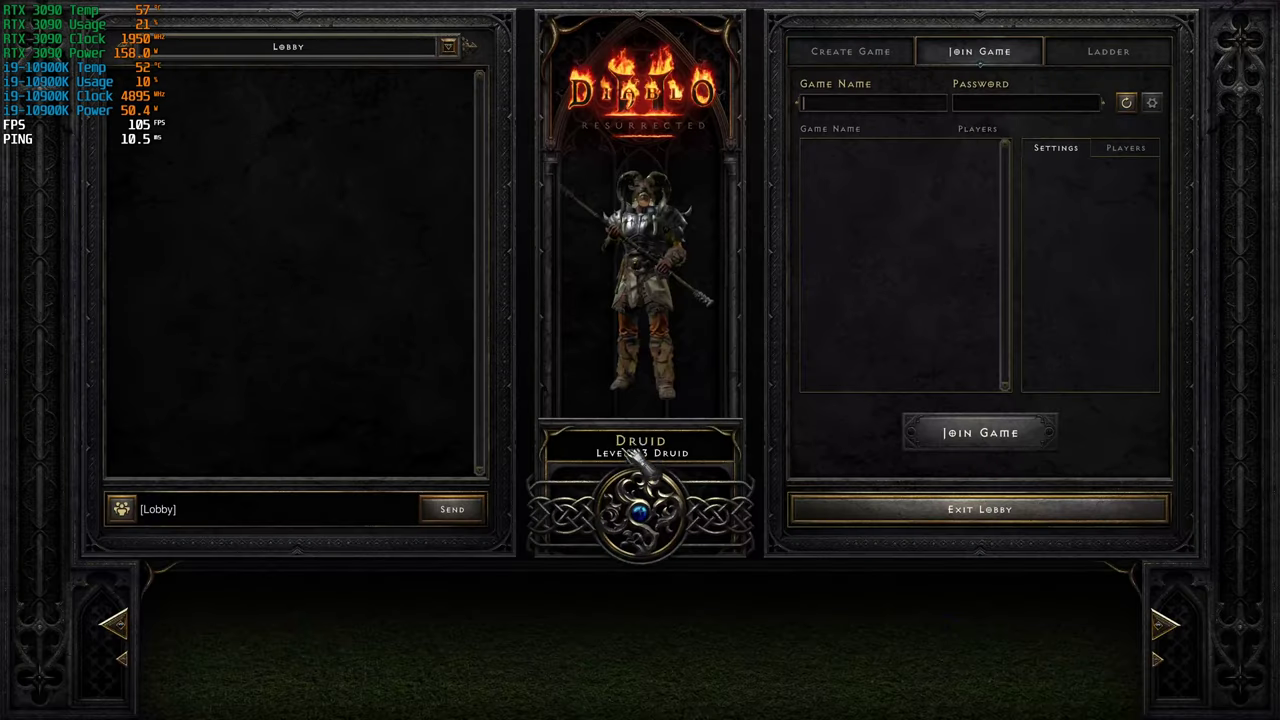
{"action": "key", "text": "Escape"}
{"action": "key", "text": "Escape"}
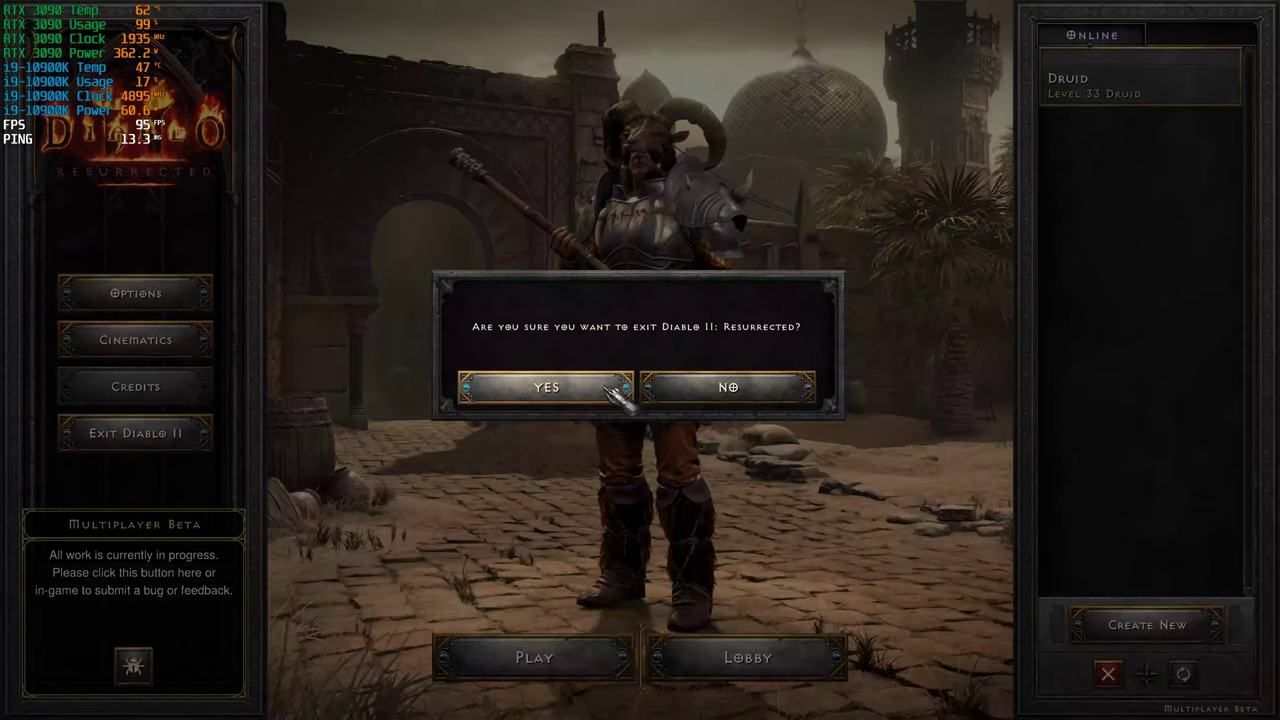
{"action": "left_click", "coordinate": [606, 387]}
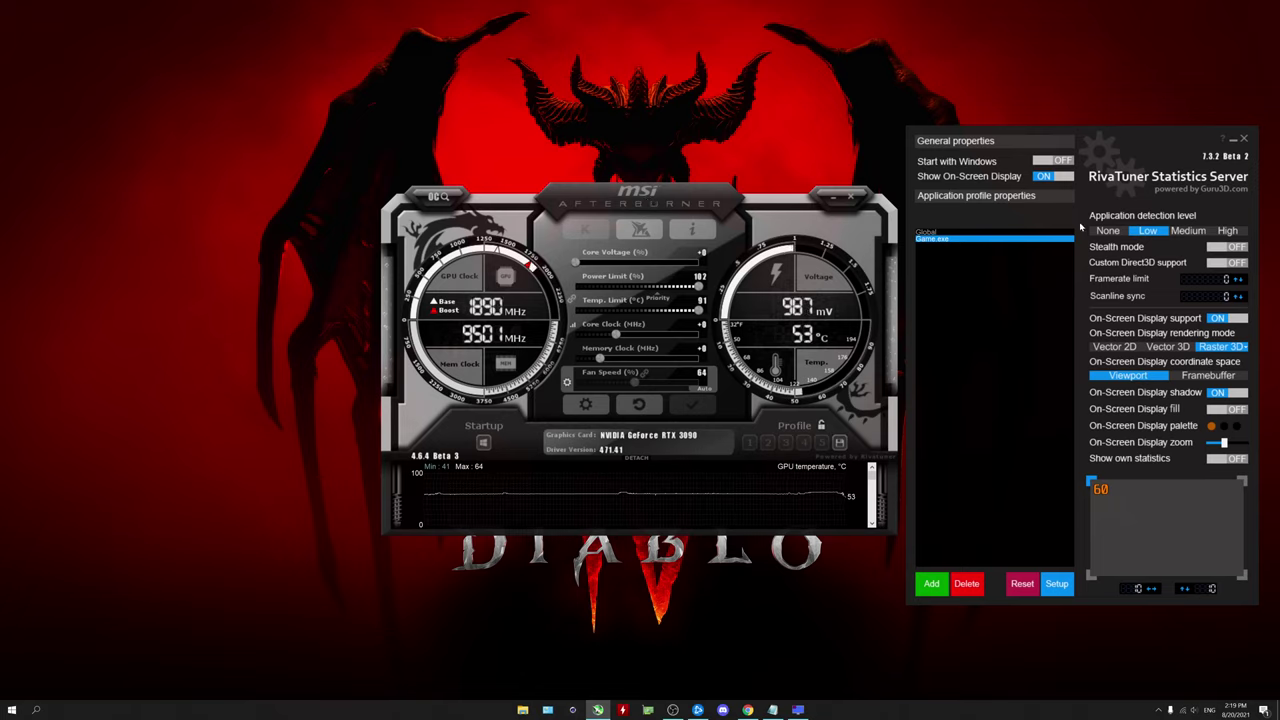
Review the On-Screen Display settings in the MSI Afterburner properties and close them without changes.
{"action": "left_click", "coordinate": [585, 405]}
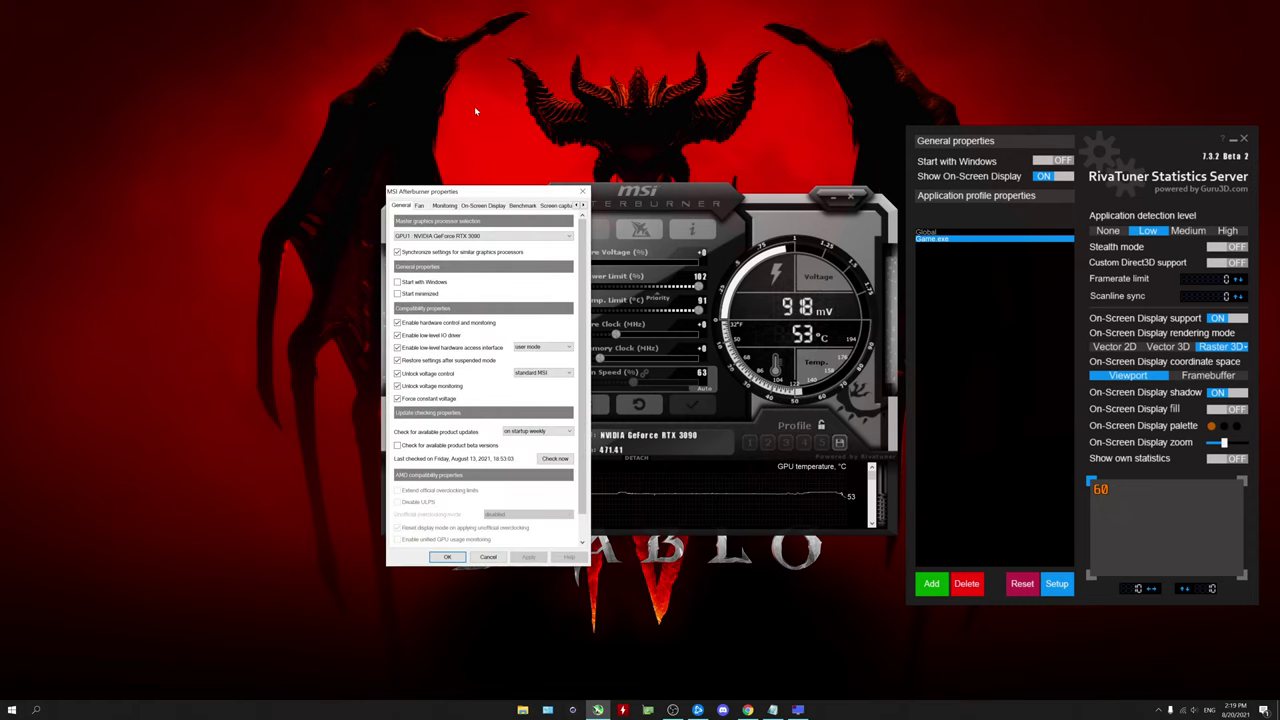
{"action": "left_click", "coordinate": [474, 205]}
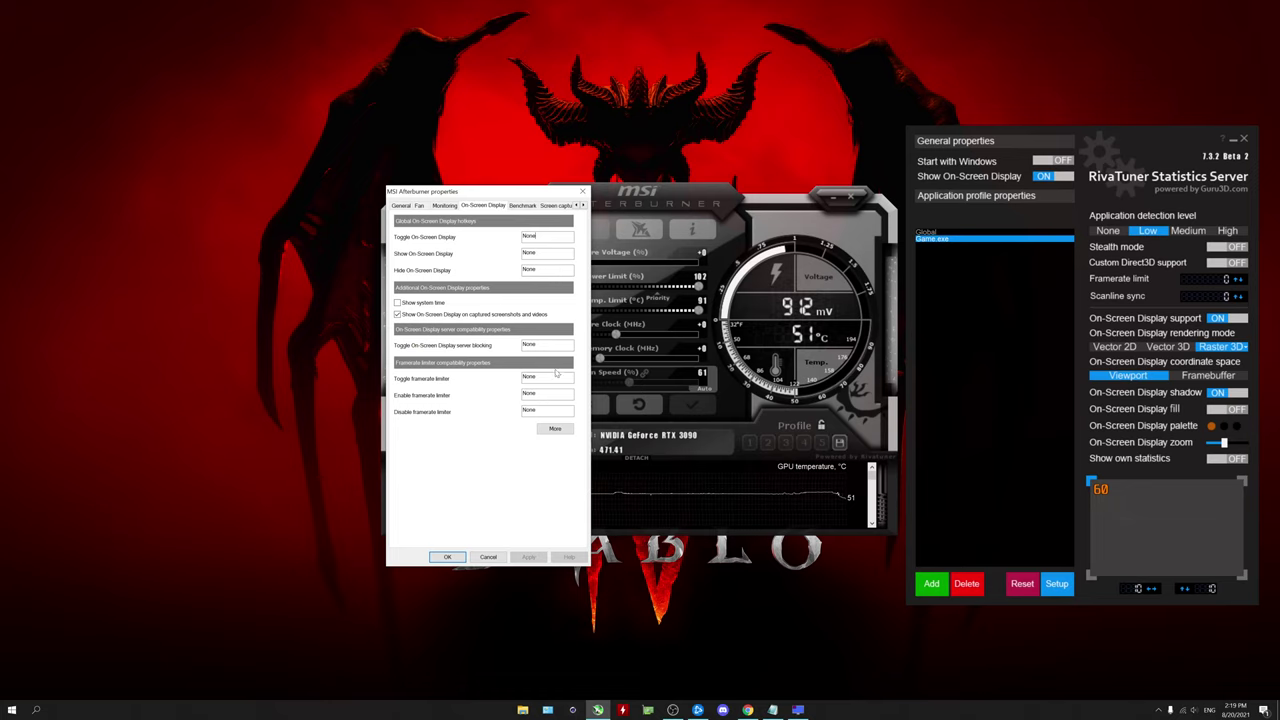
{"action": "left_click", "coordinate": [488, 557]}
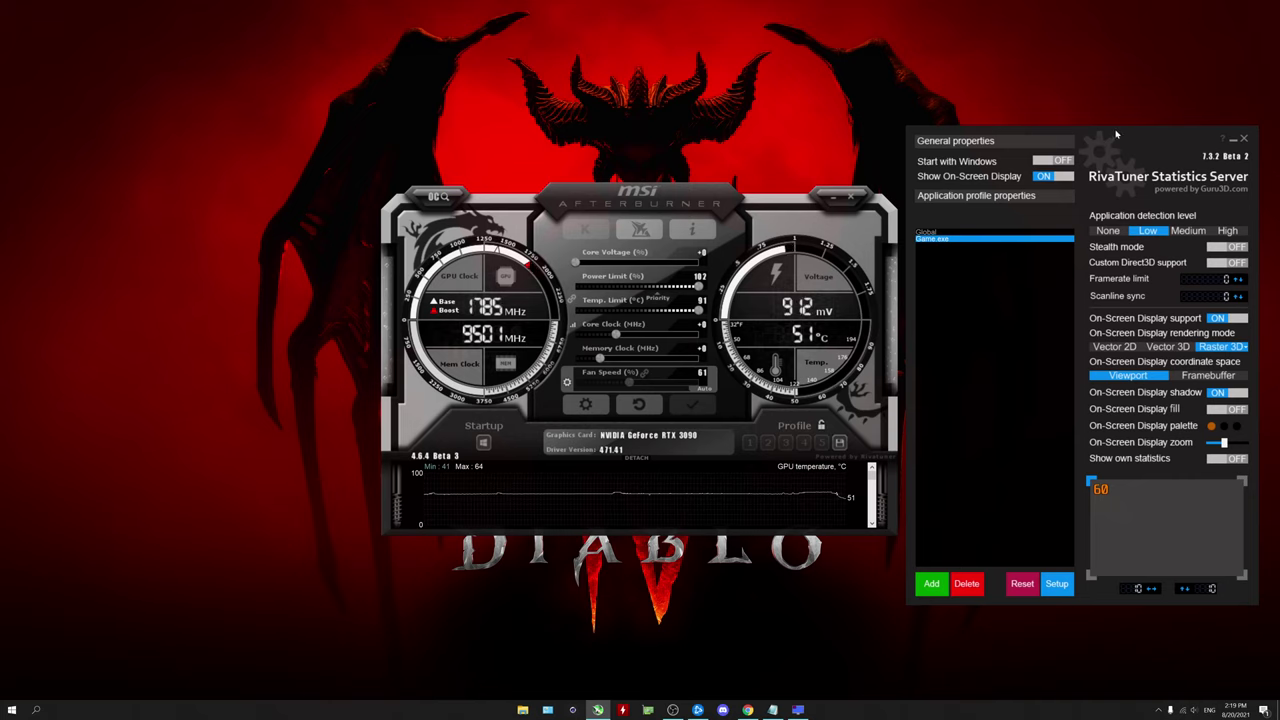
Add the Game executable from the Diablo II Resurrected Beta folder as a RivaTuner application profile and select the Game.exe profile.
{"action": "mouse_move", "coordinate": [1099, 142]}
{"action": "left_mouse_down"}
{"action": "mouse_move", "coordinate": [1129, 104]}
{"action": "mouse_move", "coordinate": [1103, 143]}
{"action": "mouse_move", "coordinate": [1119, 135]}
{"action": "left_mouse_up"}
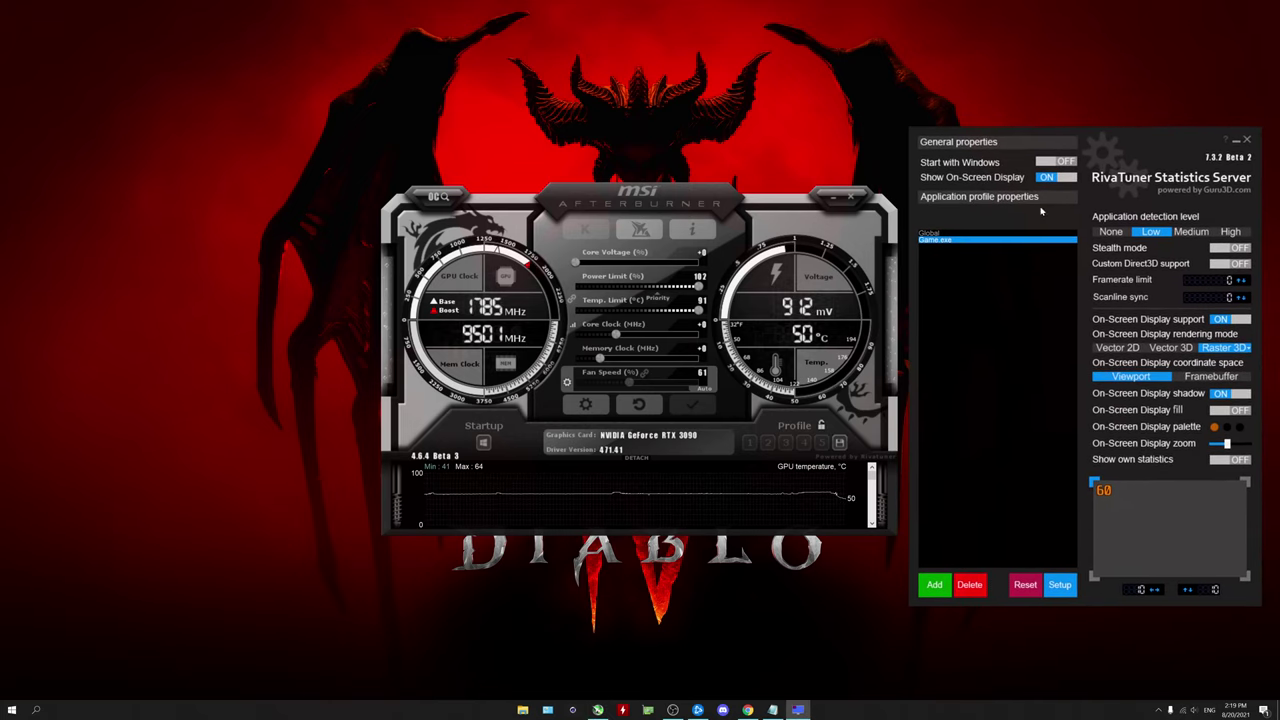
{"action": "left_click", "coordinate": [940, 233]}
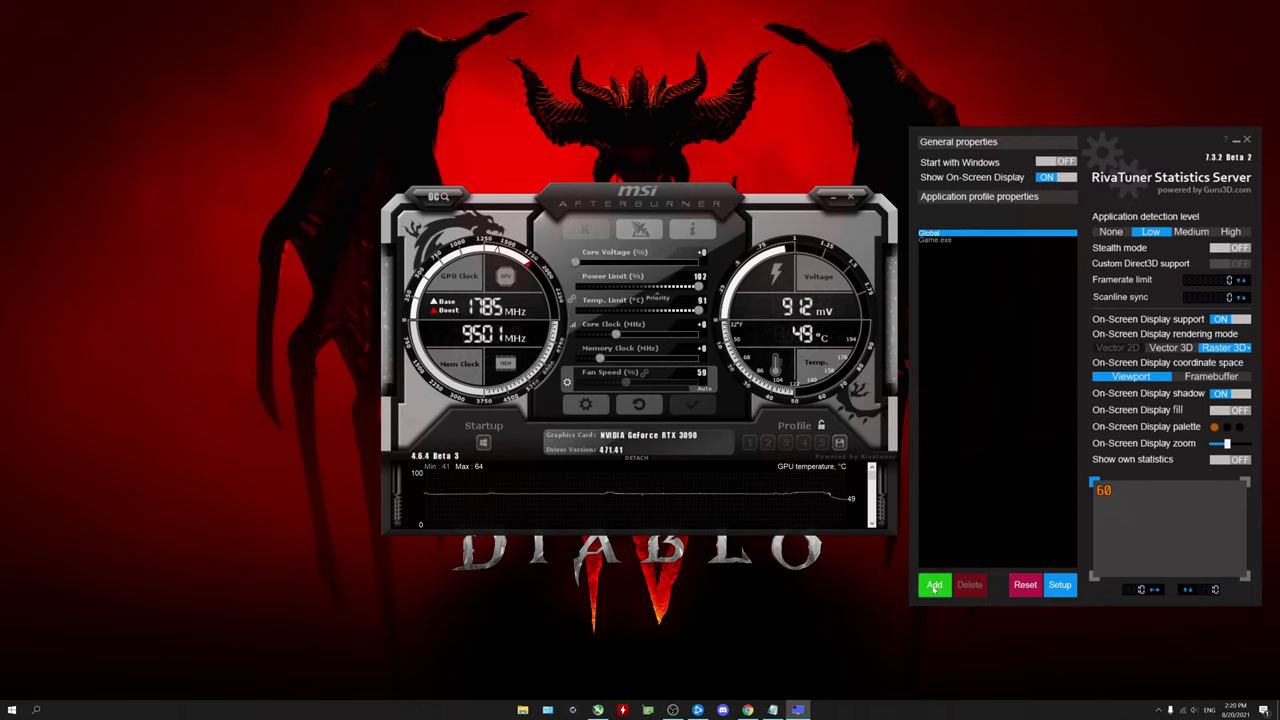
{"action": "left_click", "coordinate": [934, 586]}
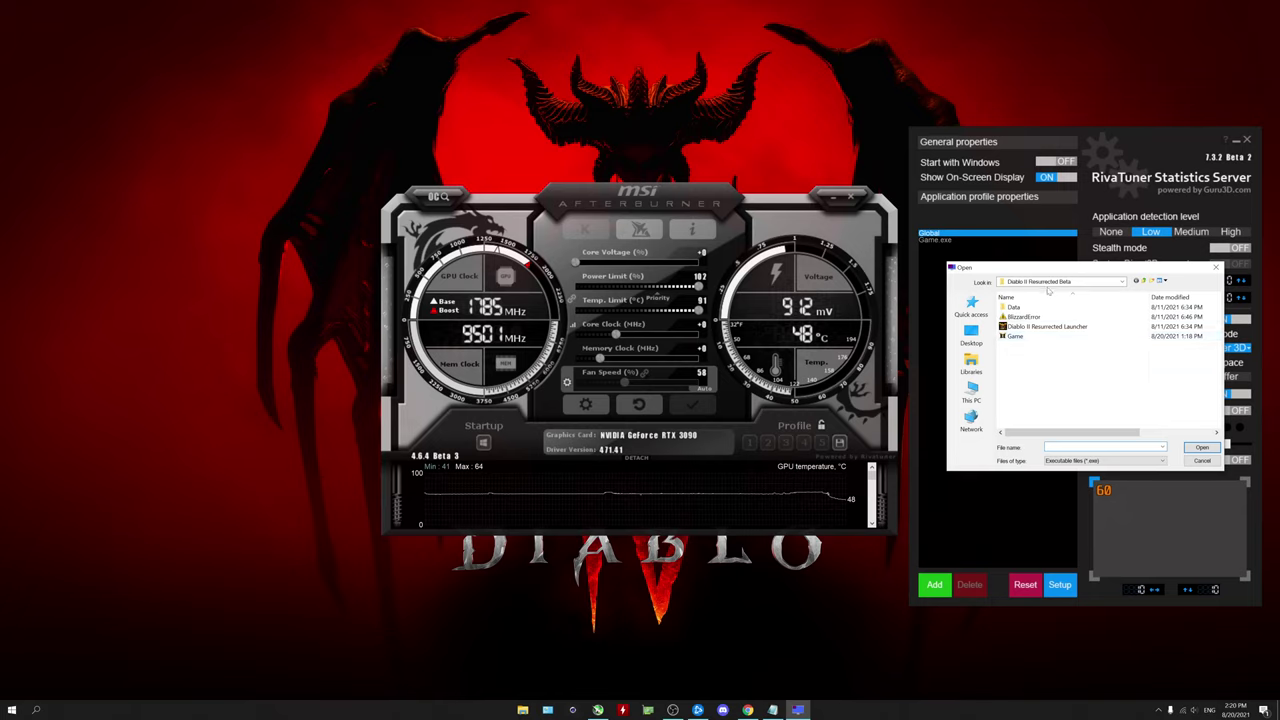
{"action": "left_click", "coordinate": [1030, 337]}
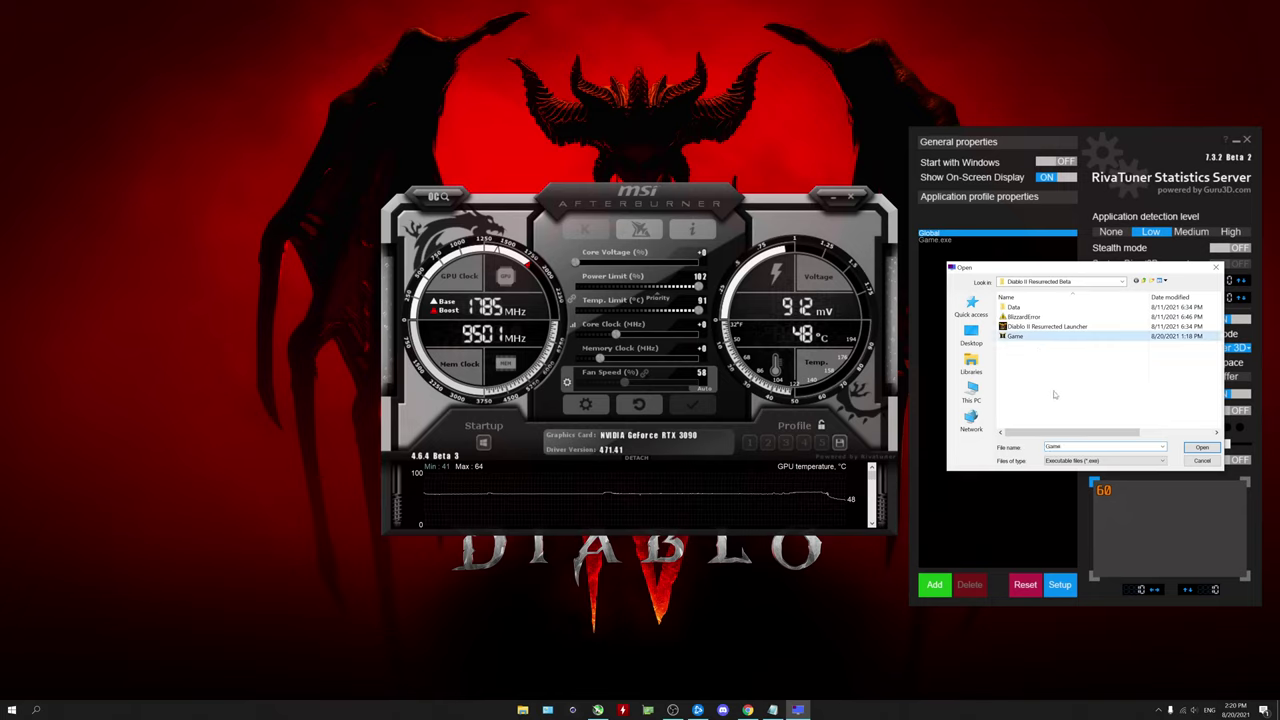
{"action": "left_click", "coordinate": [1203, 448]}
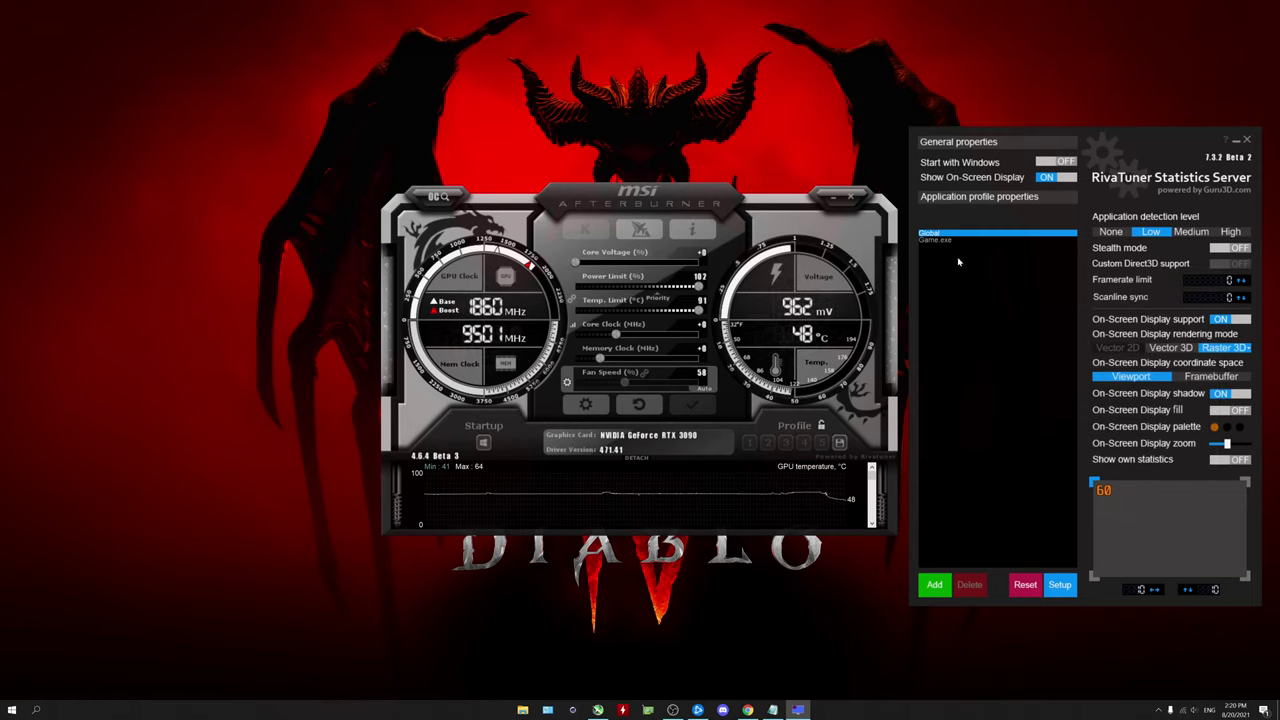
{"action": "left_click", "coordinate": [933, 240]}
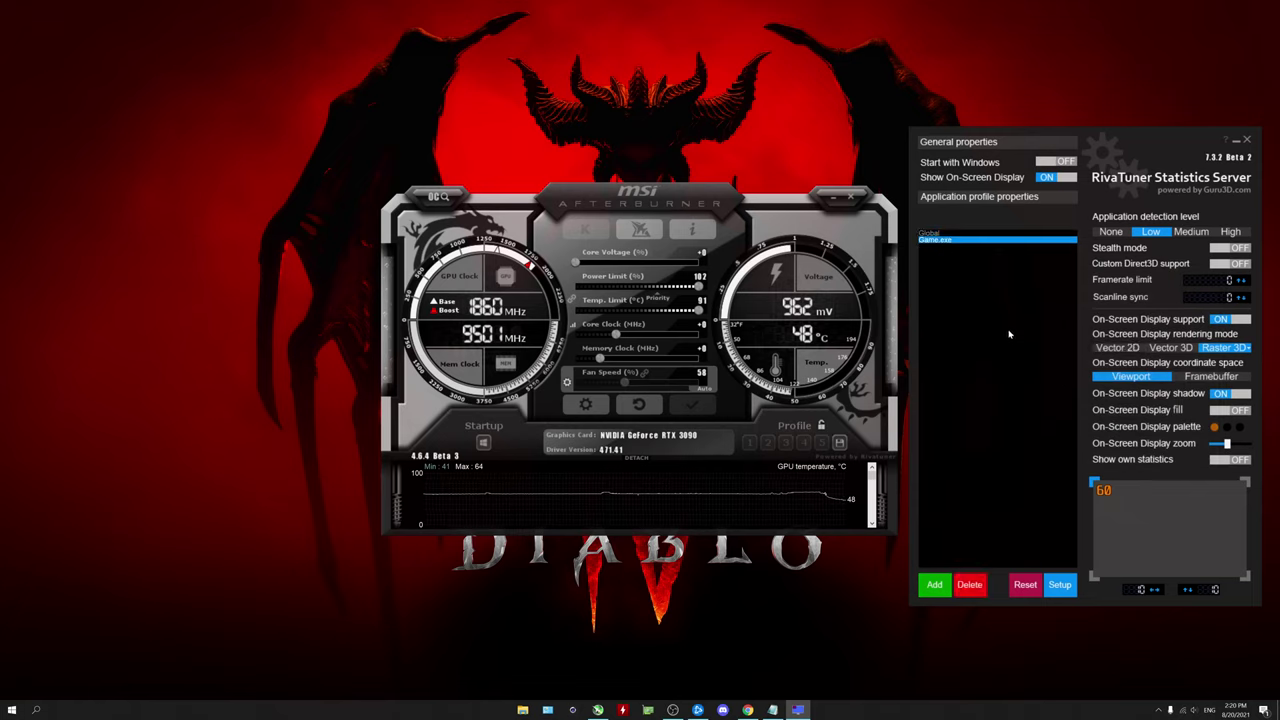
In File Explorer, open the Profiles folder inside MSI Afterburner's RivaTuner Statistics Server folder.
{"action": "left_click", "coordinate": [522, 709]}
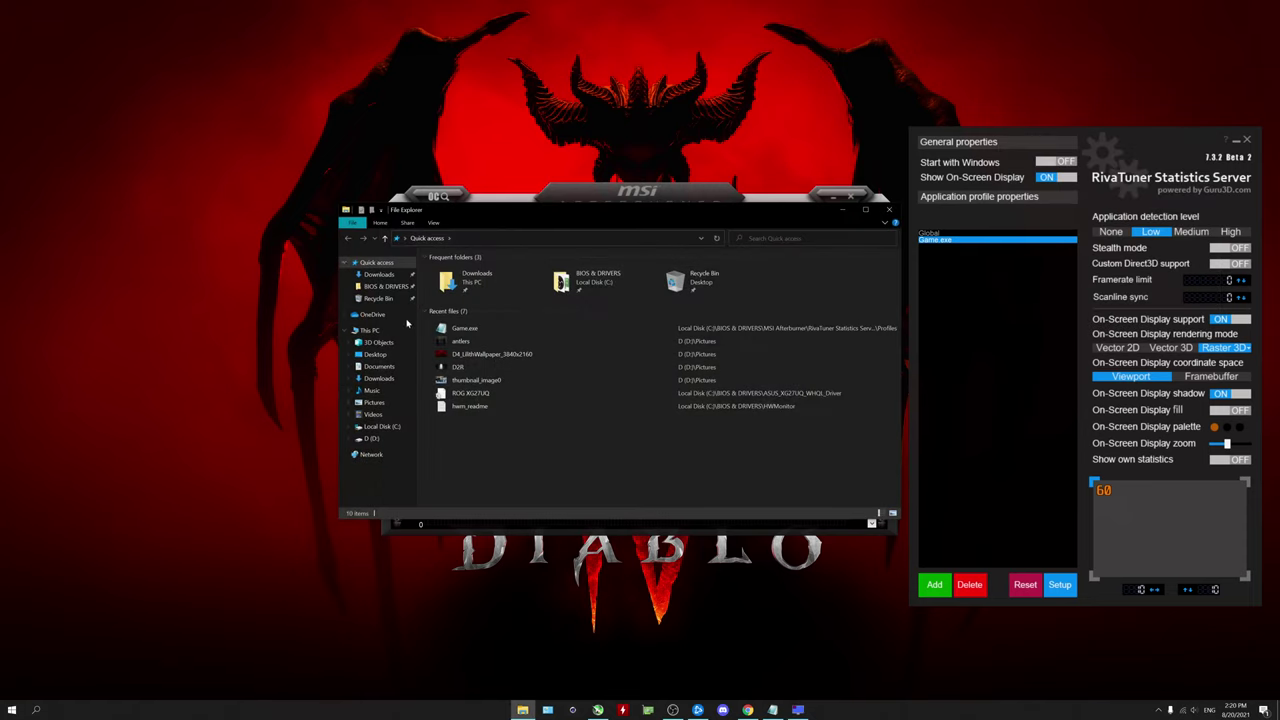
{"action": "double_click", "coordinate": [505, 324]}
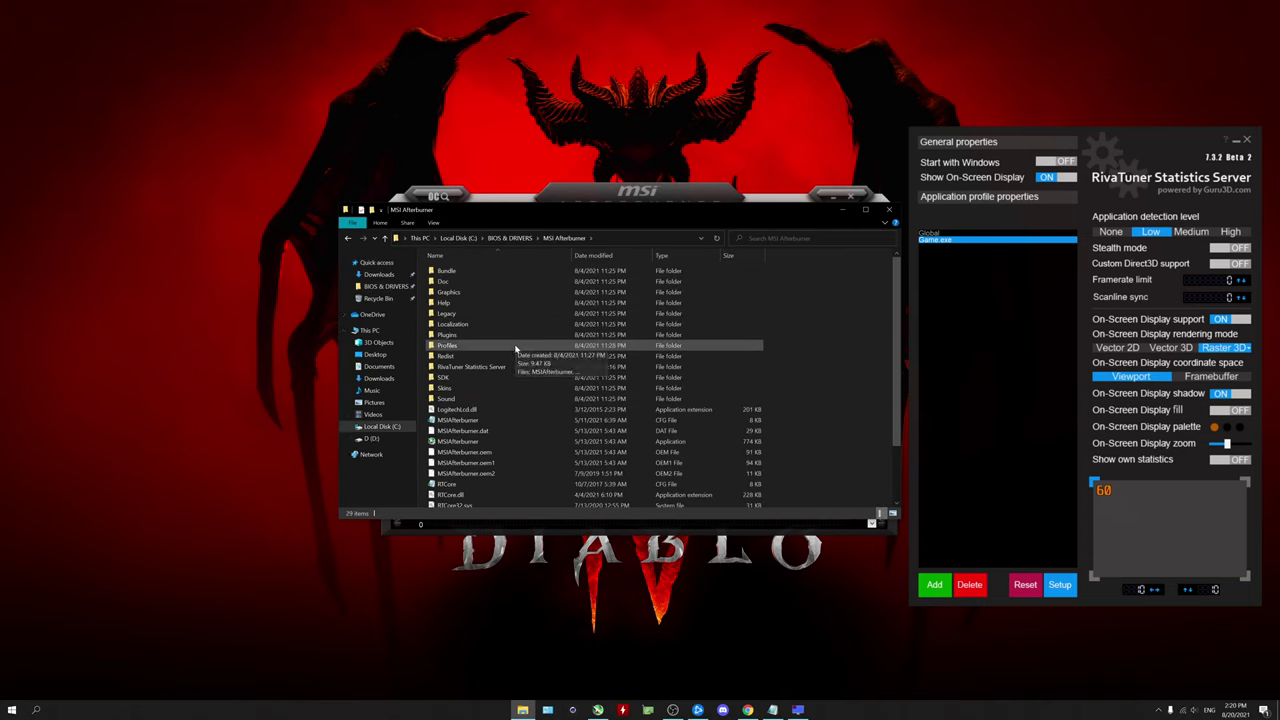
{"action": "double_click", "coordinate": [485, 370]}
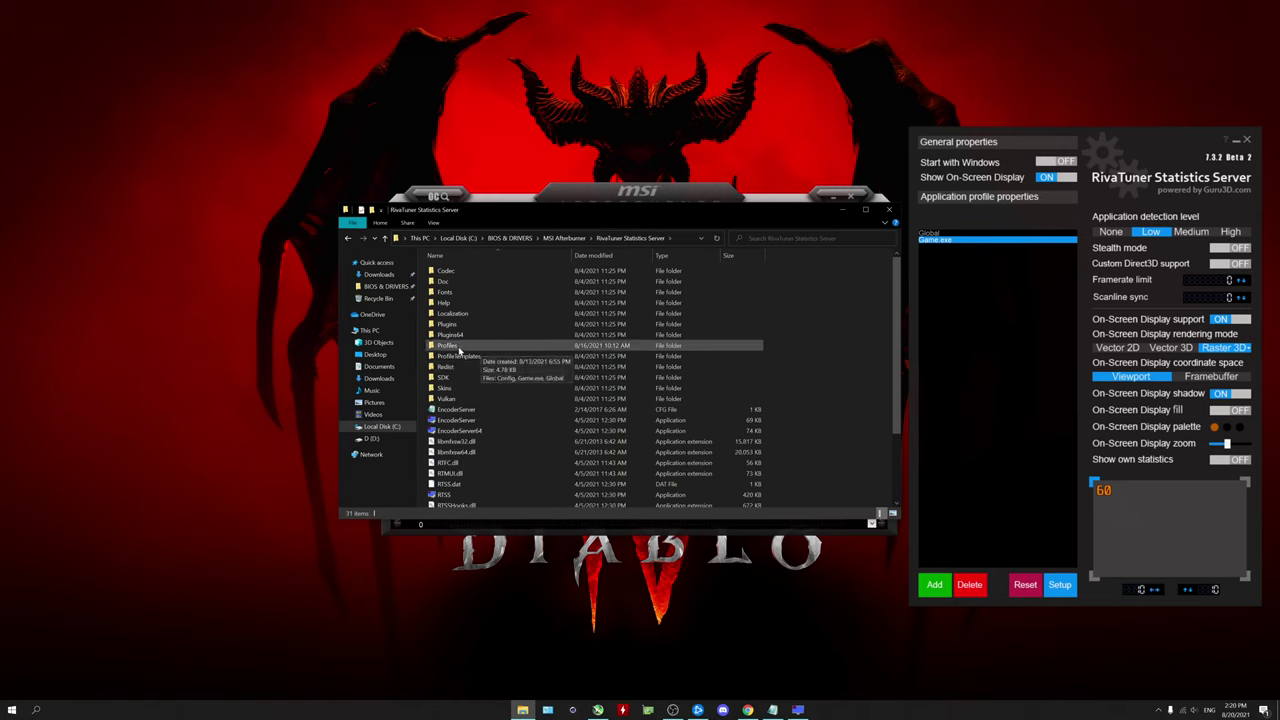
{"action": "double_click", "coordinate": [458, 347]}
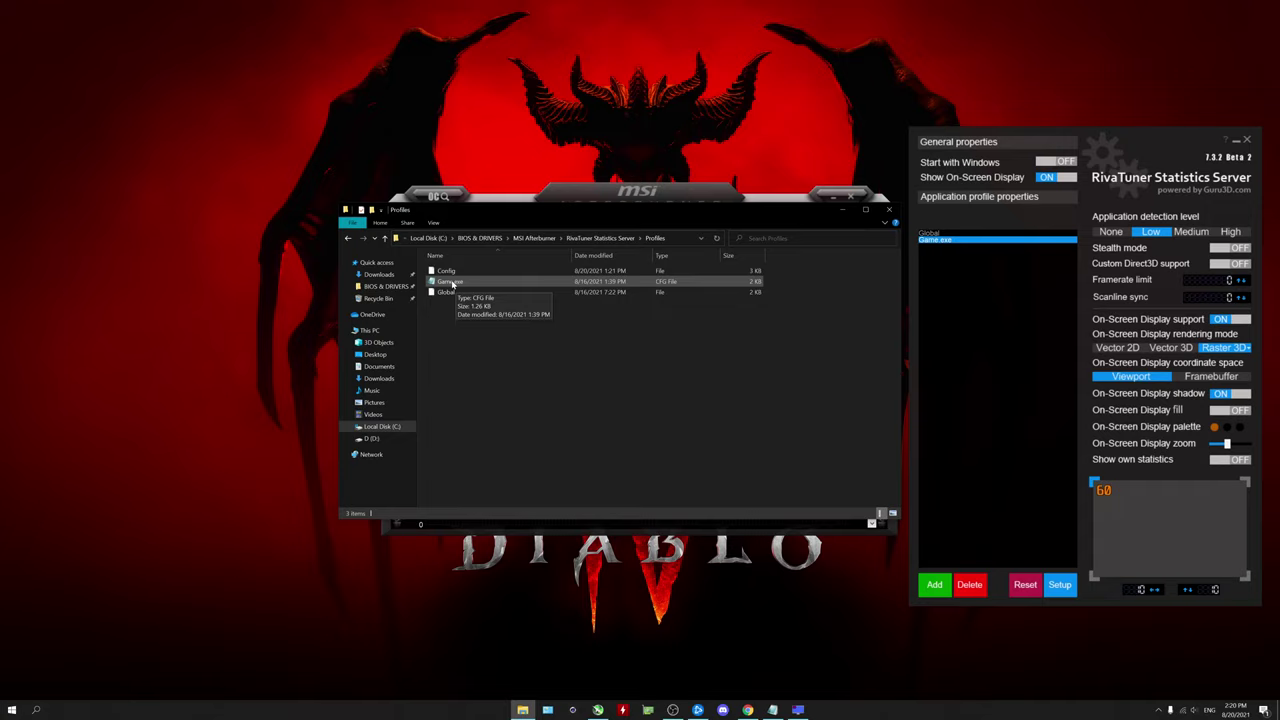
Open the Game.exe CFG profile file in Notepad and maximize its window.
{"action": "right_click", "coordinate": [452, 284]}
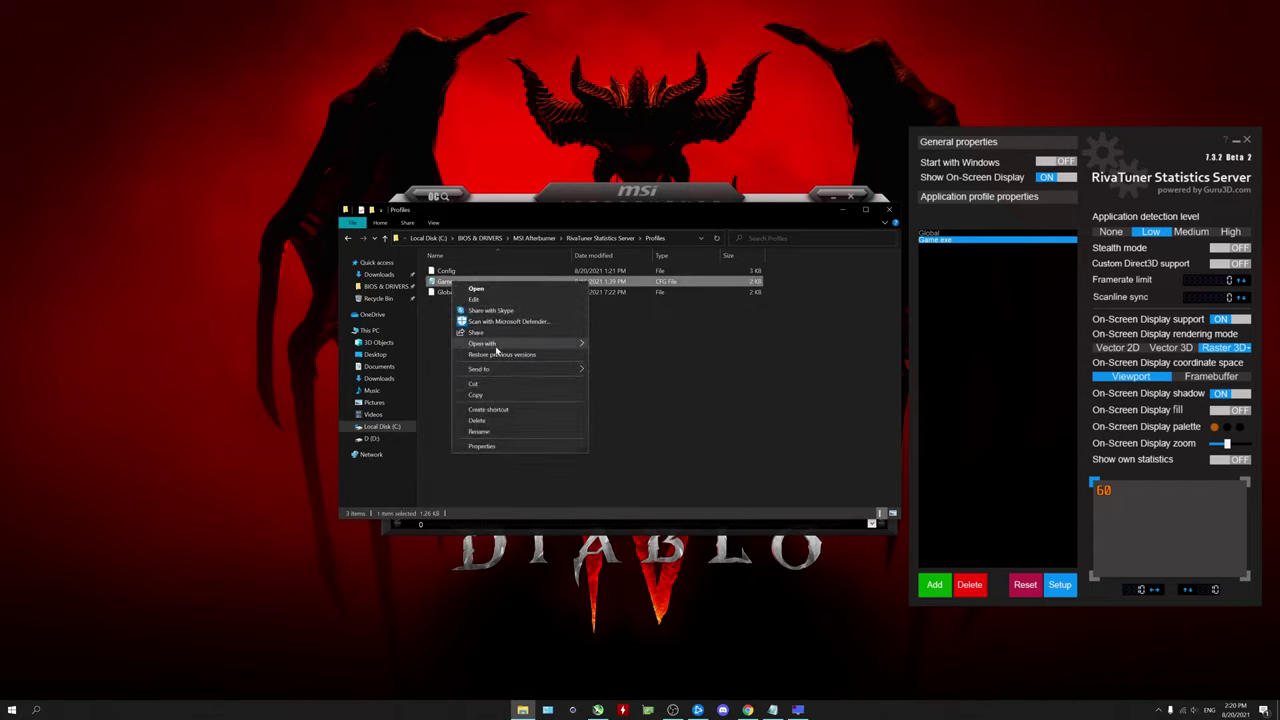
{"action": "mouse_move", "coordinate": [495, 346]}
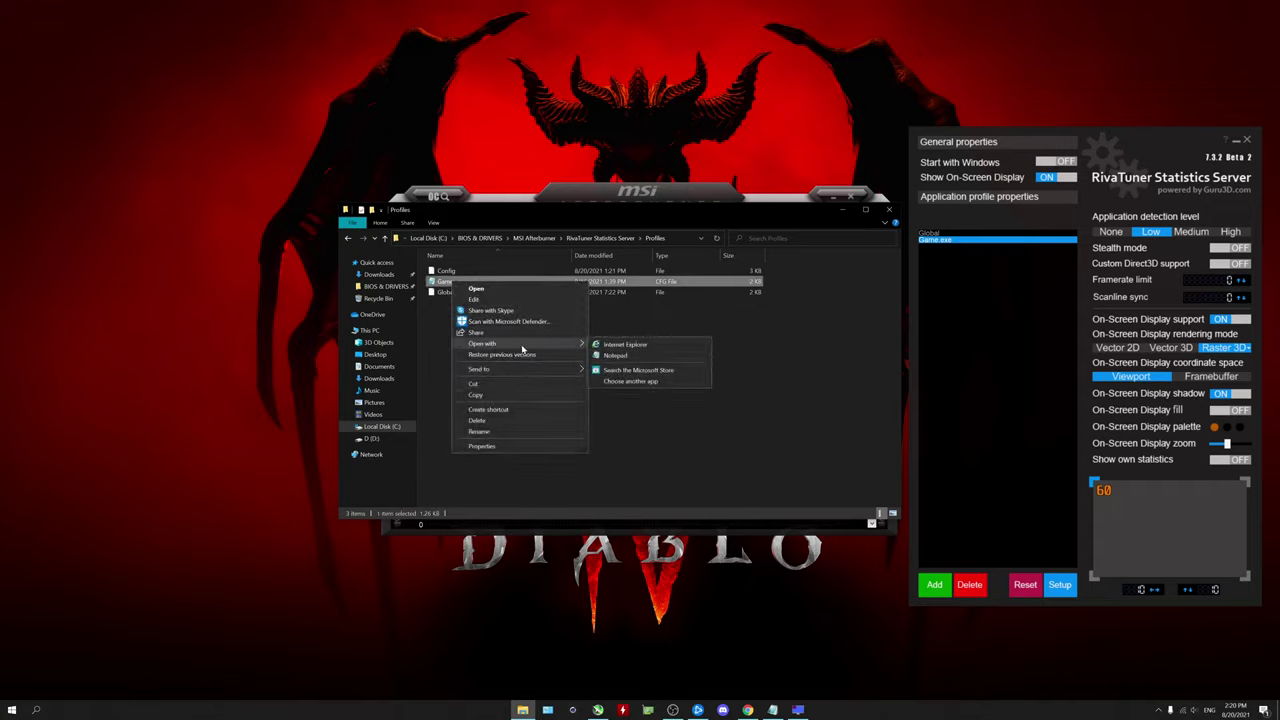
{"action": "left_click", "coordinate": [628, 381]}
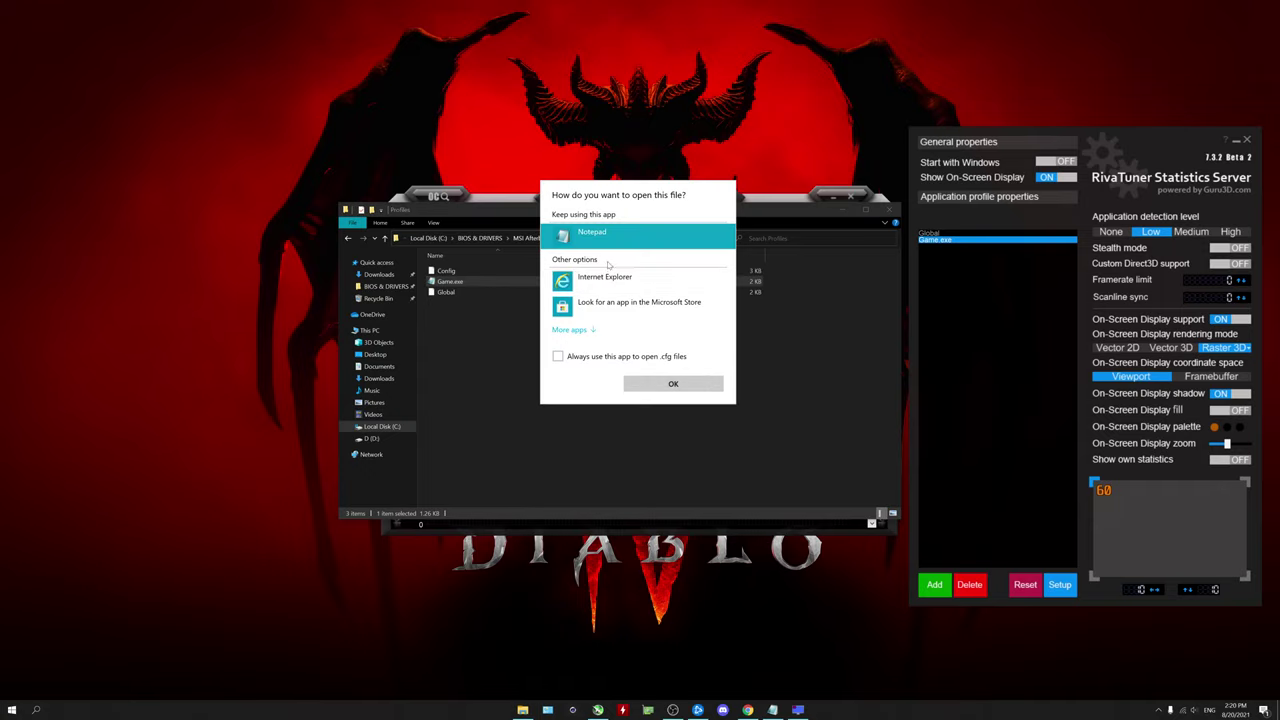
{"action": "left_click", "coordinate": [571, 330]}
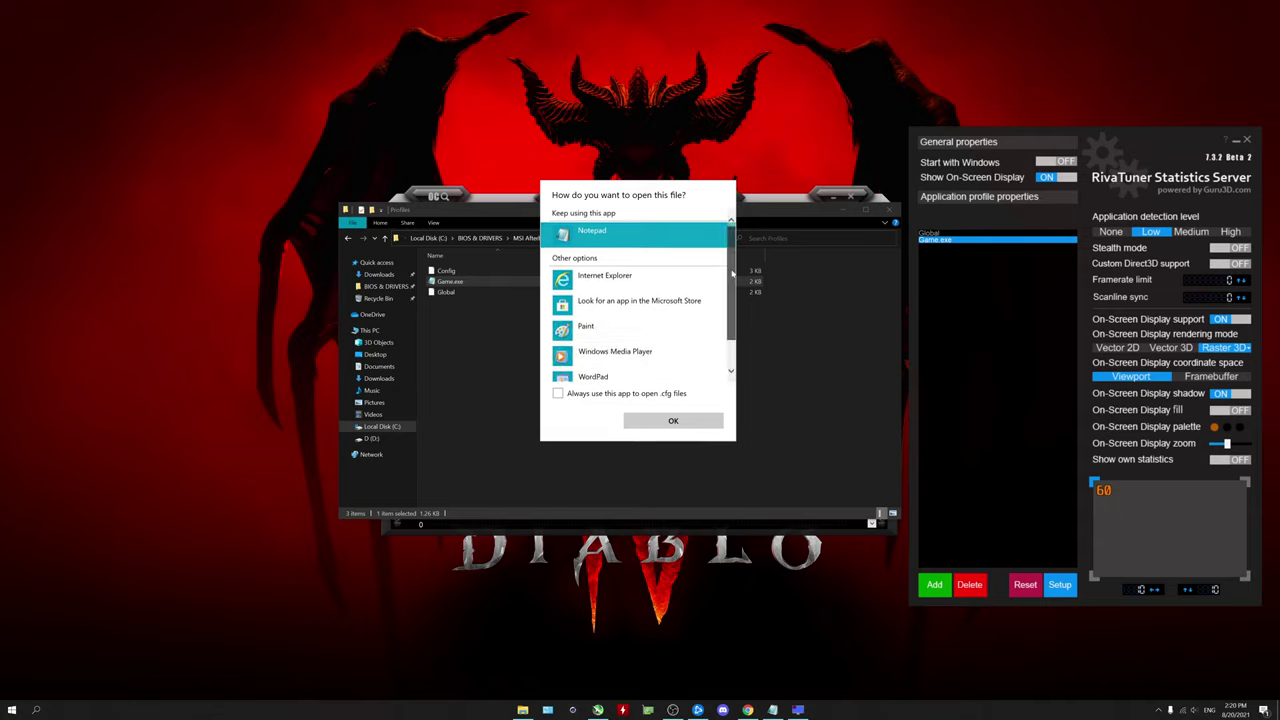
{"action": "left_click", "coordinate": [673, 421]}
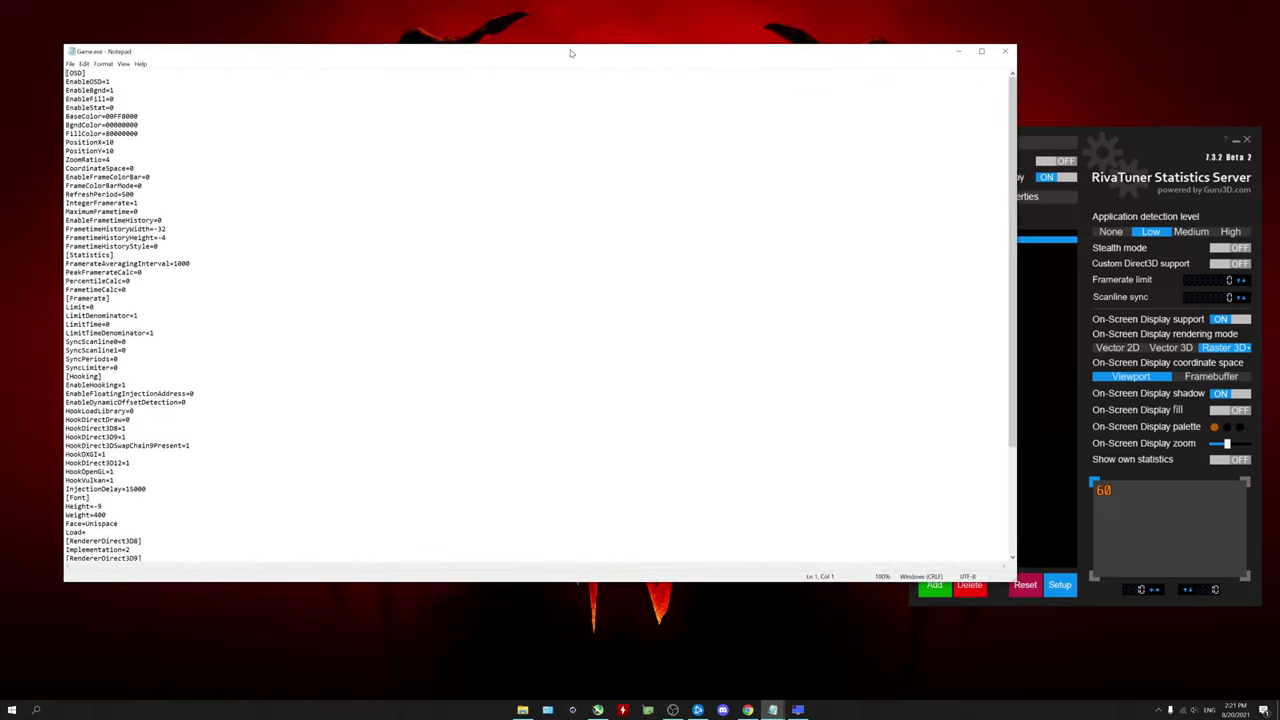
{"action": "left_click_drag", "start_coordinate": [571, 51], "coordinate": [687, 56]}
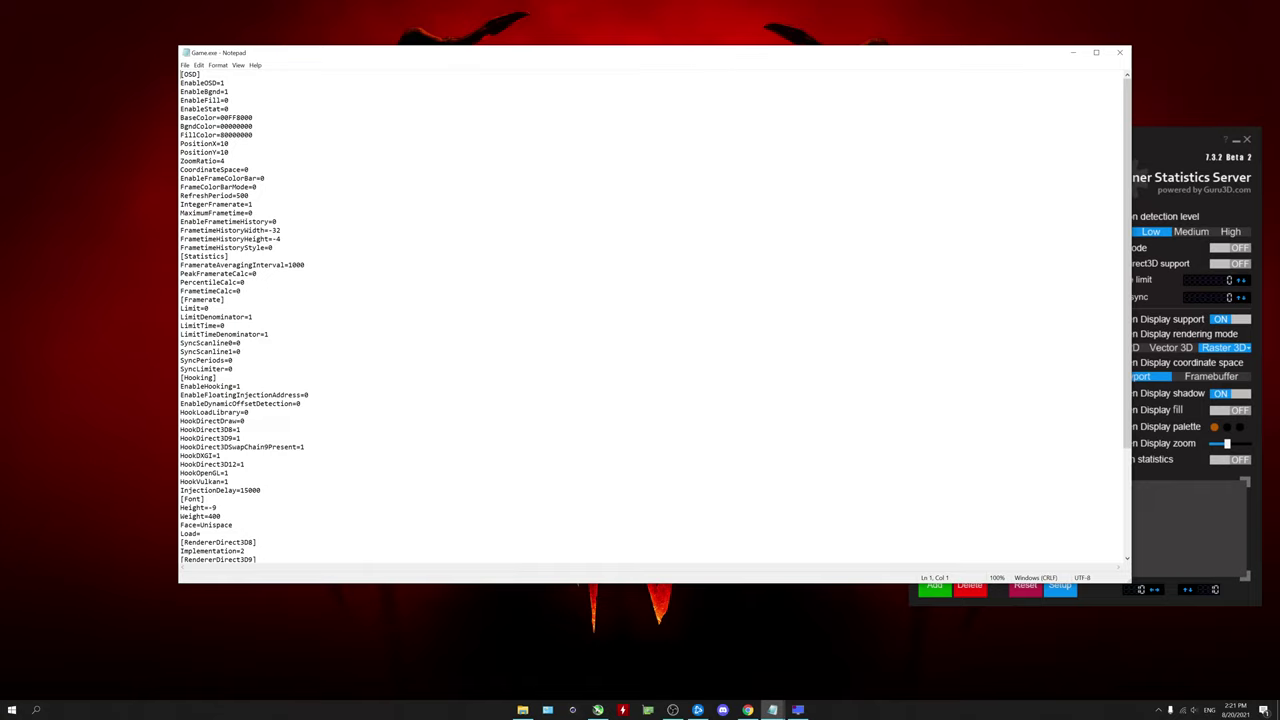
{"action": "double_click", "coordinate": [763, 54]}
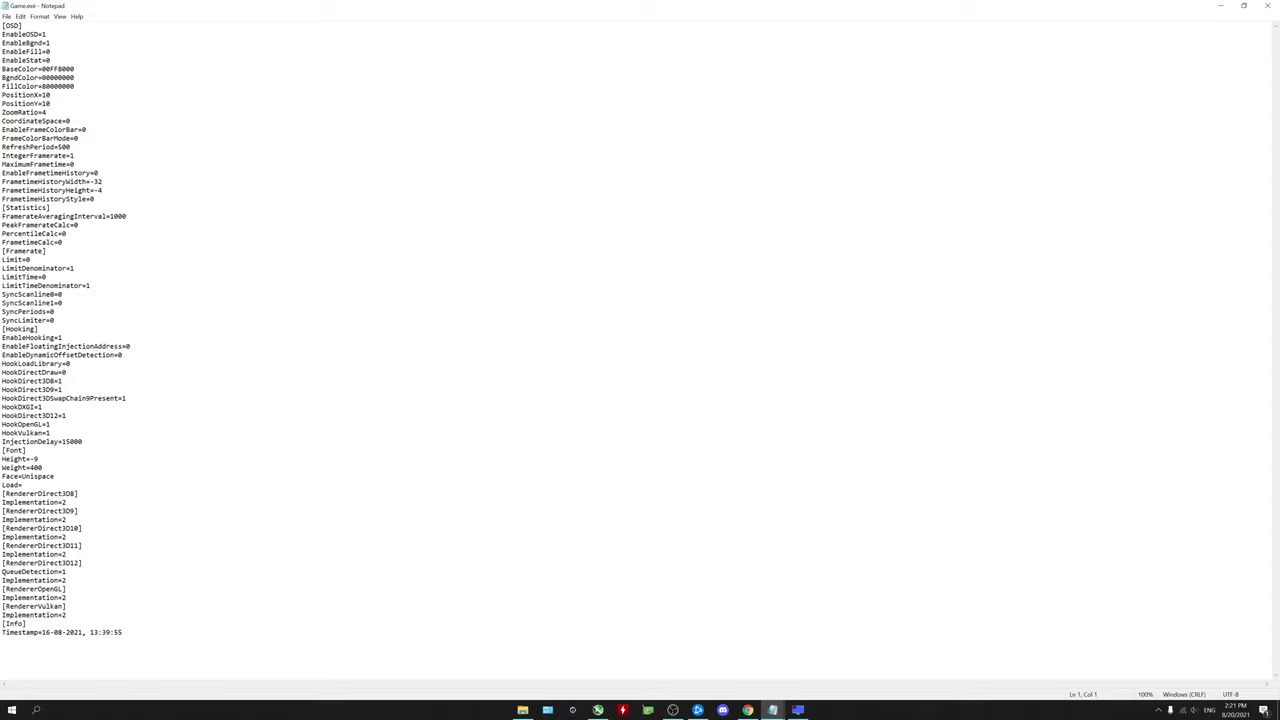
Examine the QueueDetection entry in the [RendererDirect3D12] section and close the profile file without changes.
{"action": "left_click_drag", "start_coordinate": [66, 571], "coordinate": [1, 571]}
{"action": "left_click", "coordinate": [66, 571]}
{"action": "left_click", "coordinate": [6, 16]}
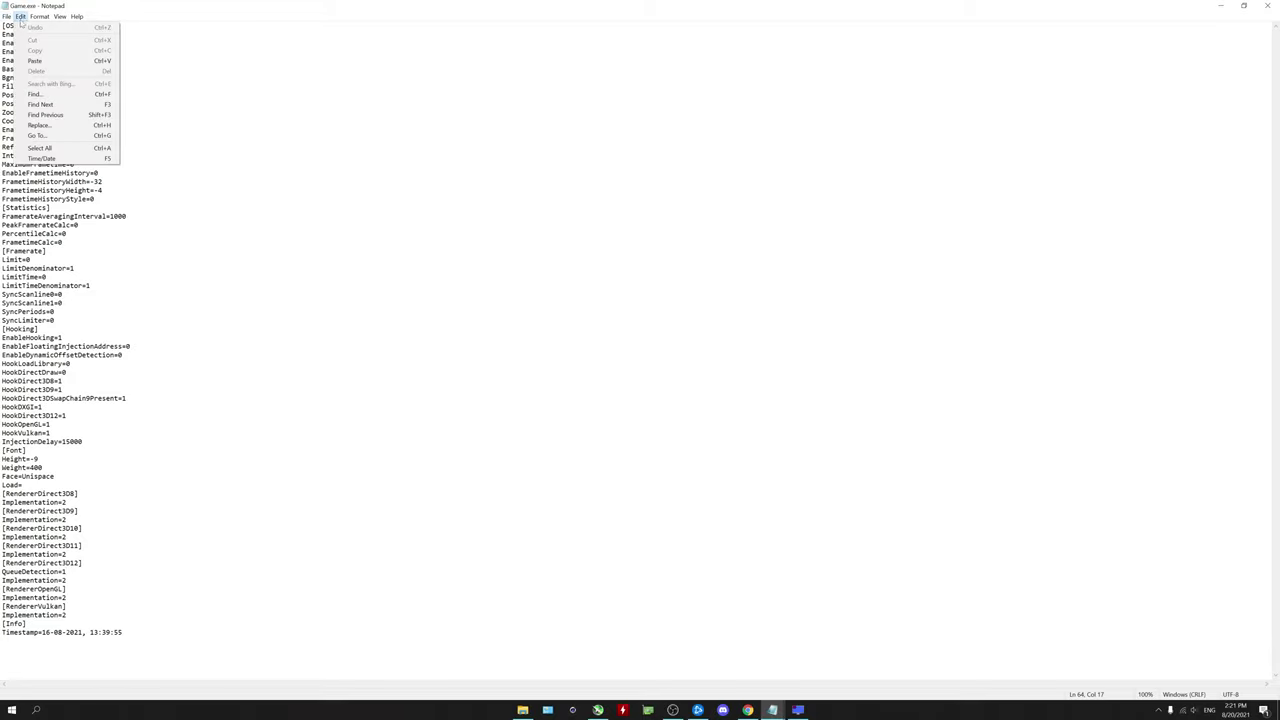
{"action": "left_click", "coordinate": [538, 311]}
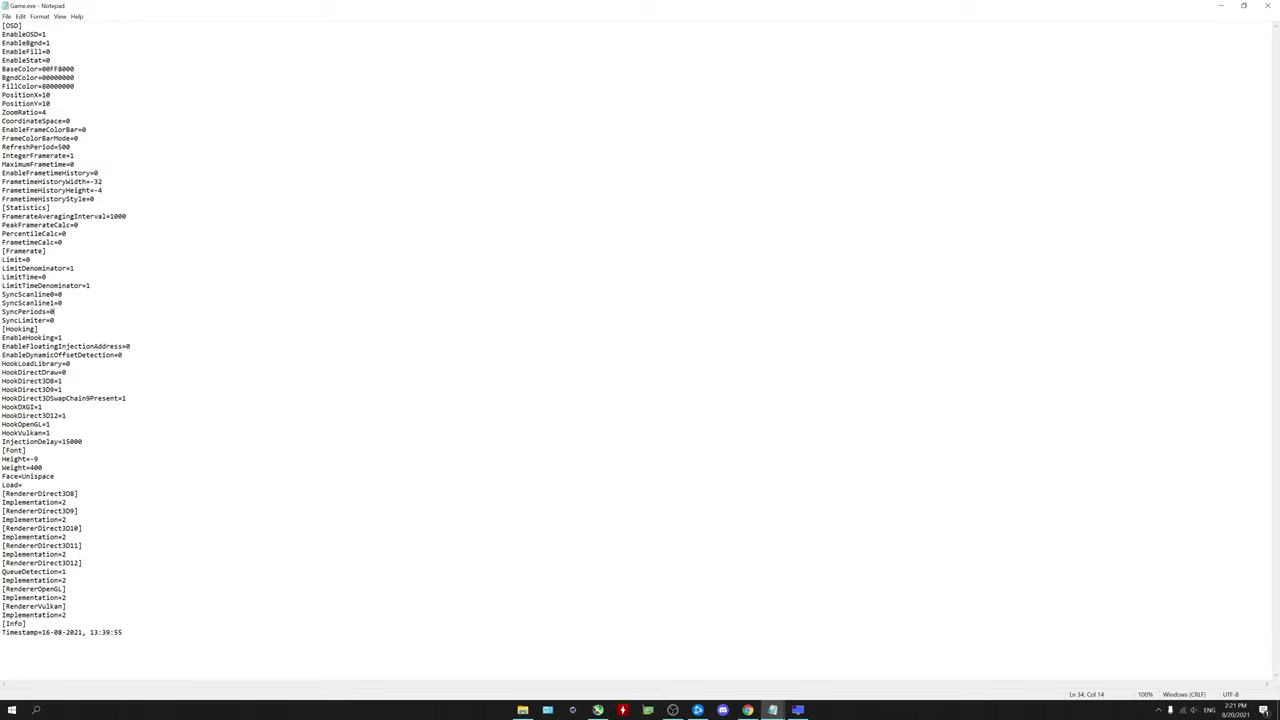
{"action": "left_click", "coordinate": [1267, 6]}
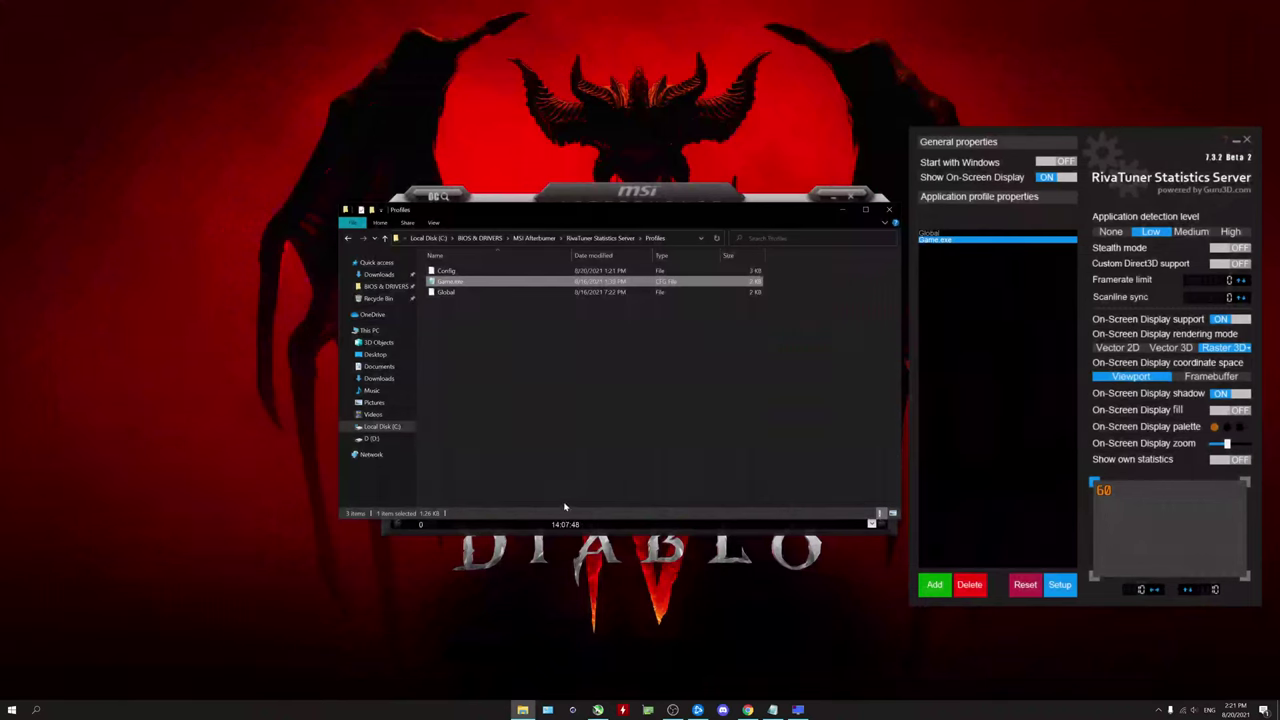